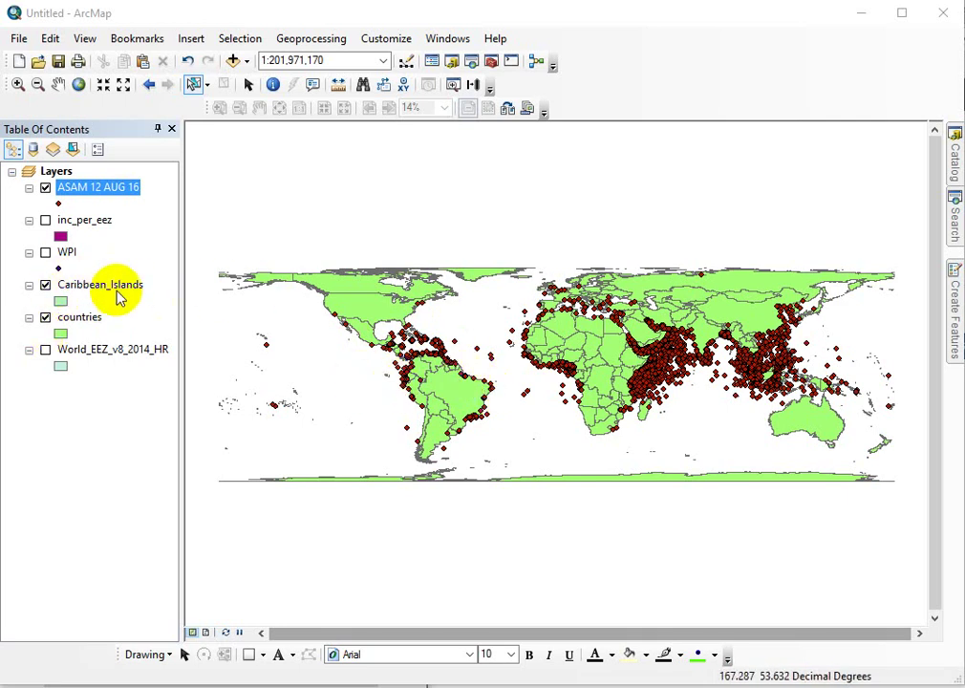
Turn off the countries layer and collapse the legends of countries, World_EEZ_v8_2014_HR, WPI and inc_per_eez.
left_click(44, 317)
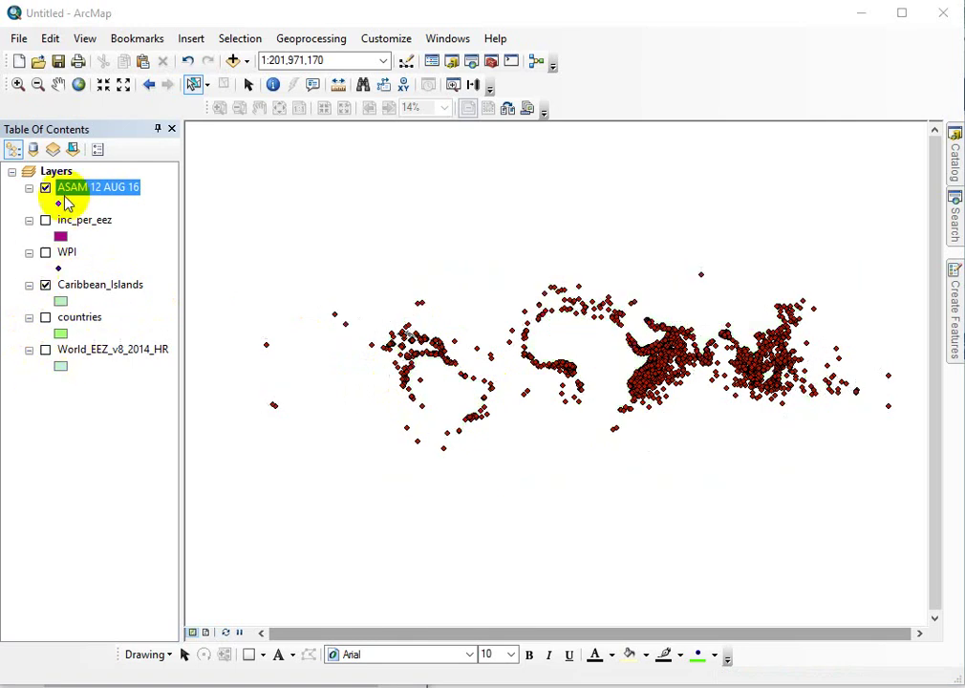
left_click(28, 318)
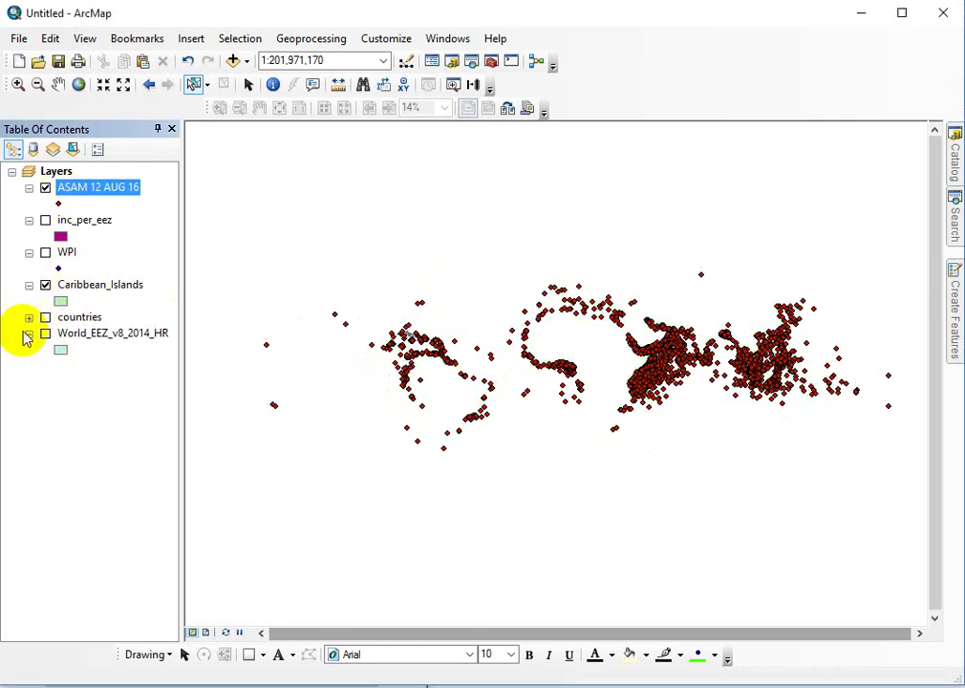
left_click(30, 335)
left_click(30, 253)
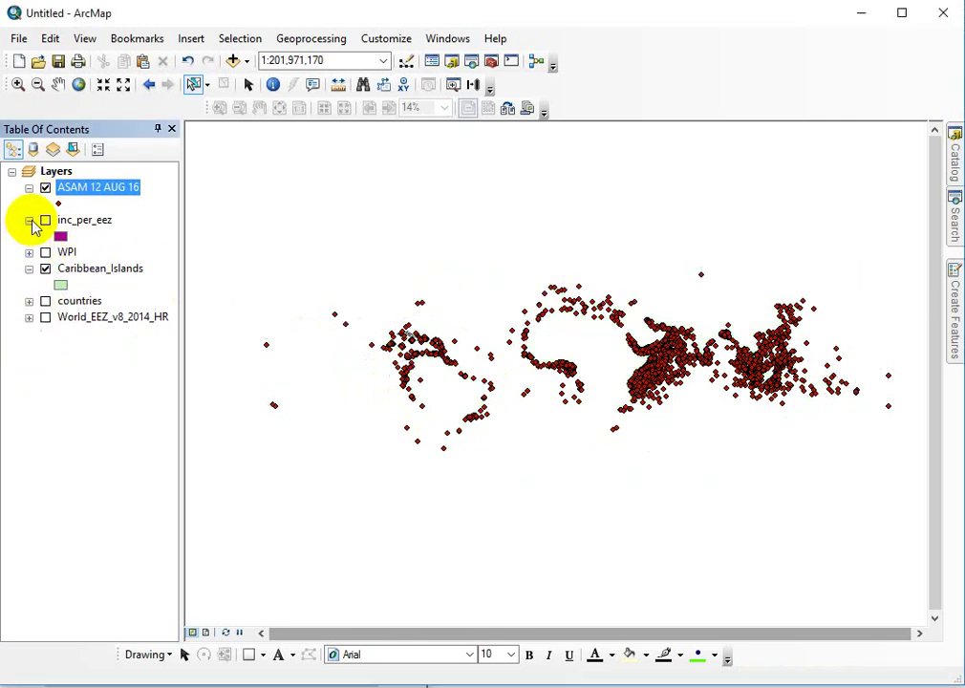
left_click(30, 221)
Move the Caribbean_Islands layer directly below ASAM 12 AUG 16 and zoom the map to its extent.
left_click_drag(81, 254, 65, 203)
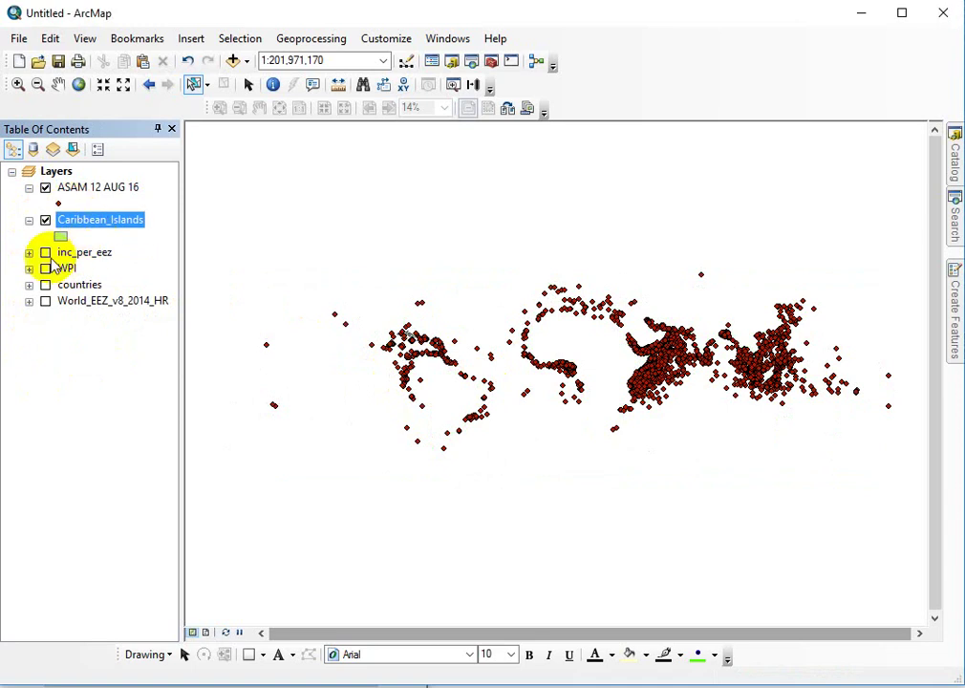
right_click(83, 220)
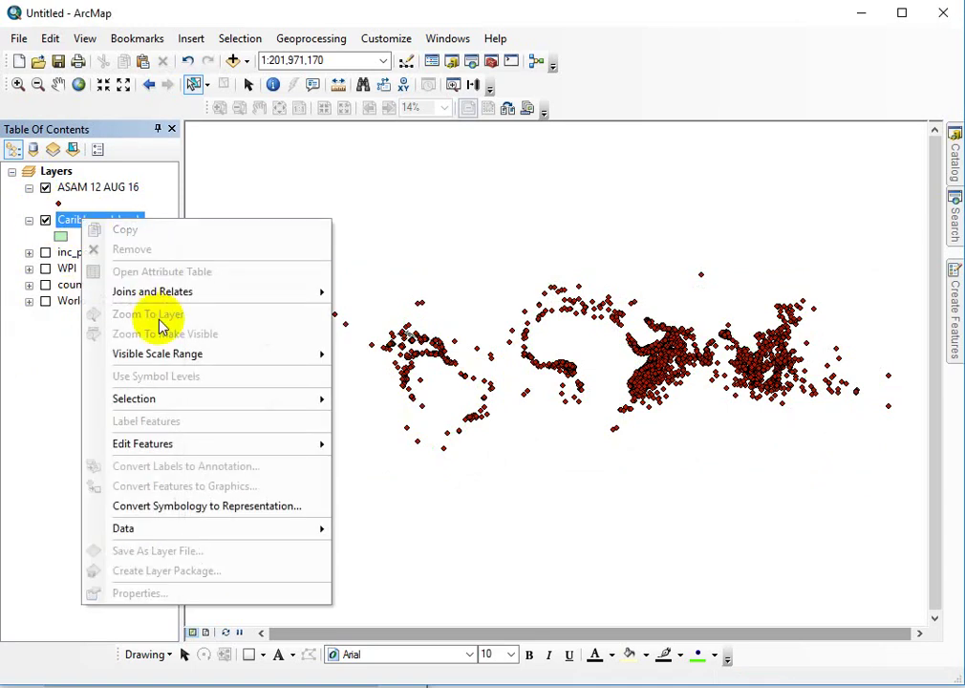
right_click(76, 218)
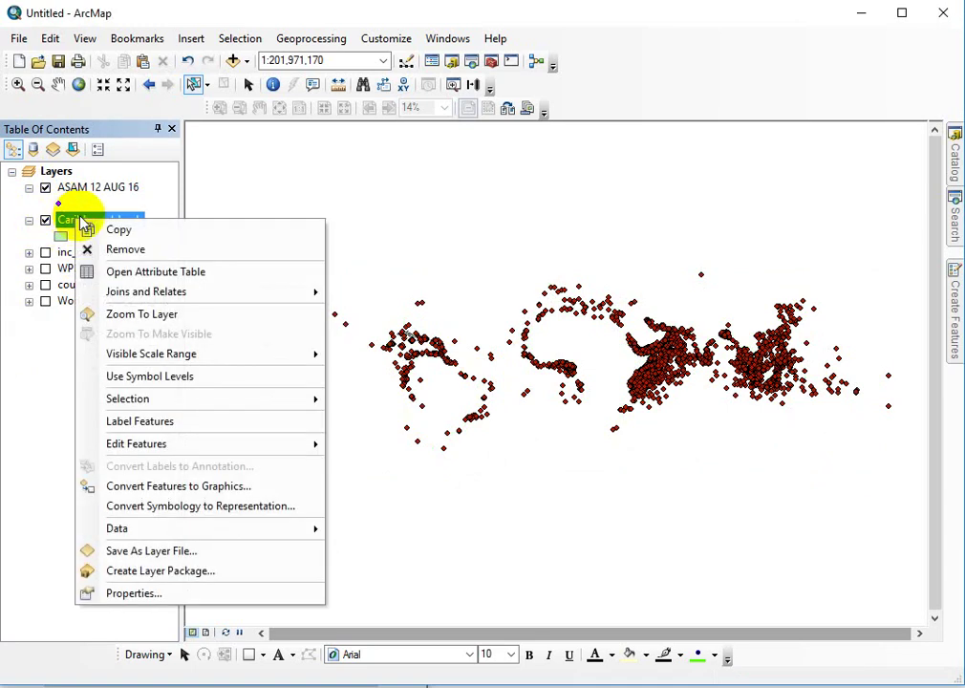
left_click(144, 314)
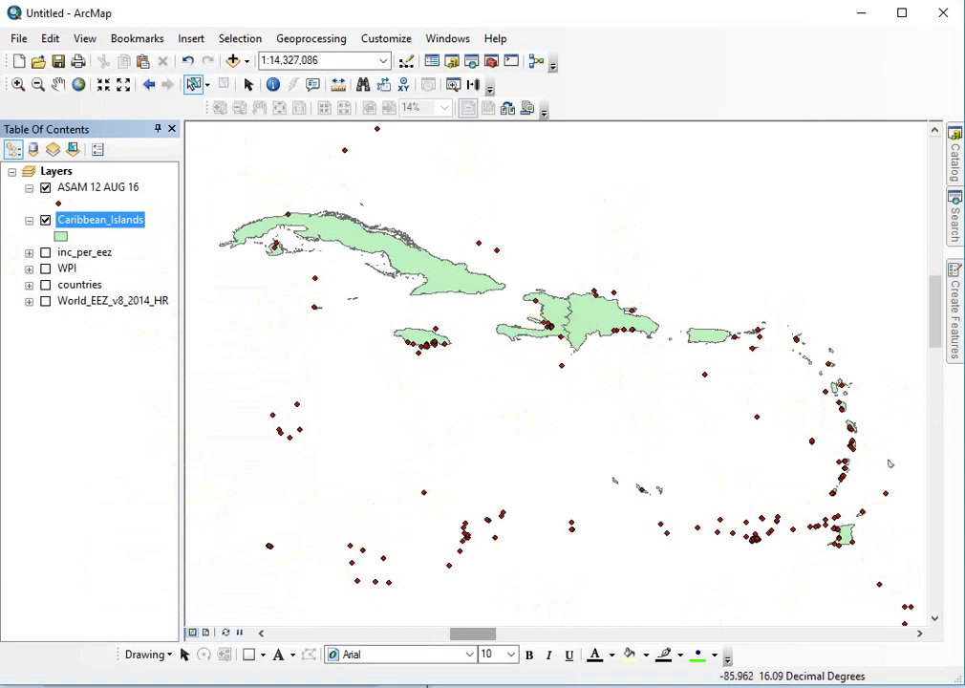
Check the buffer instructions in the lab PDF, return to ArcMap, and find and open the Buffer (Analysis) tool.
left_click(1, 248)
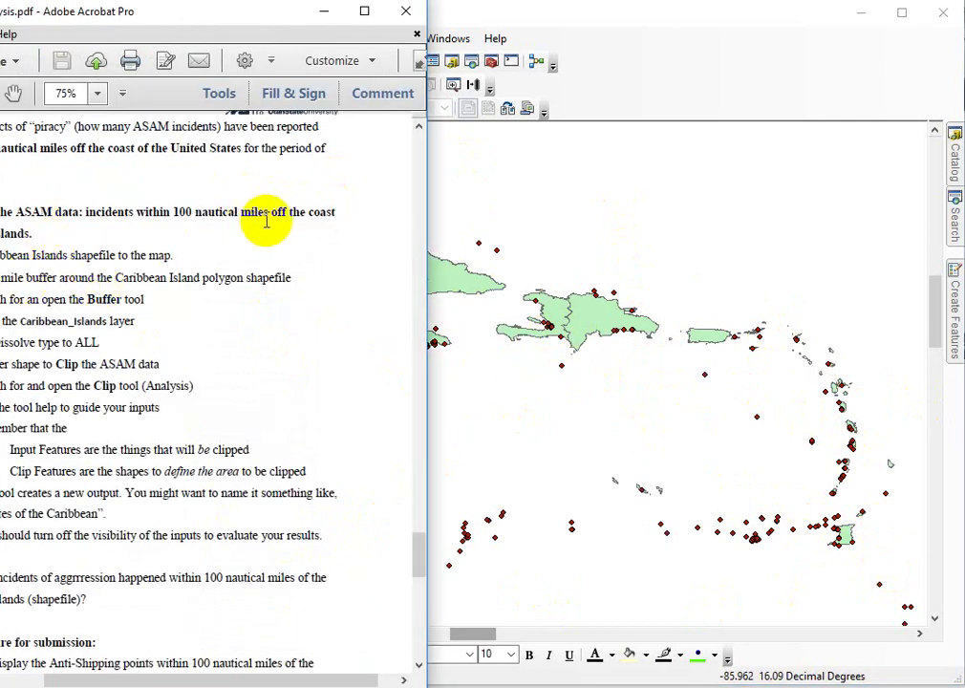
left_click(660, 21)
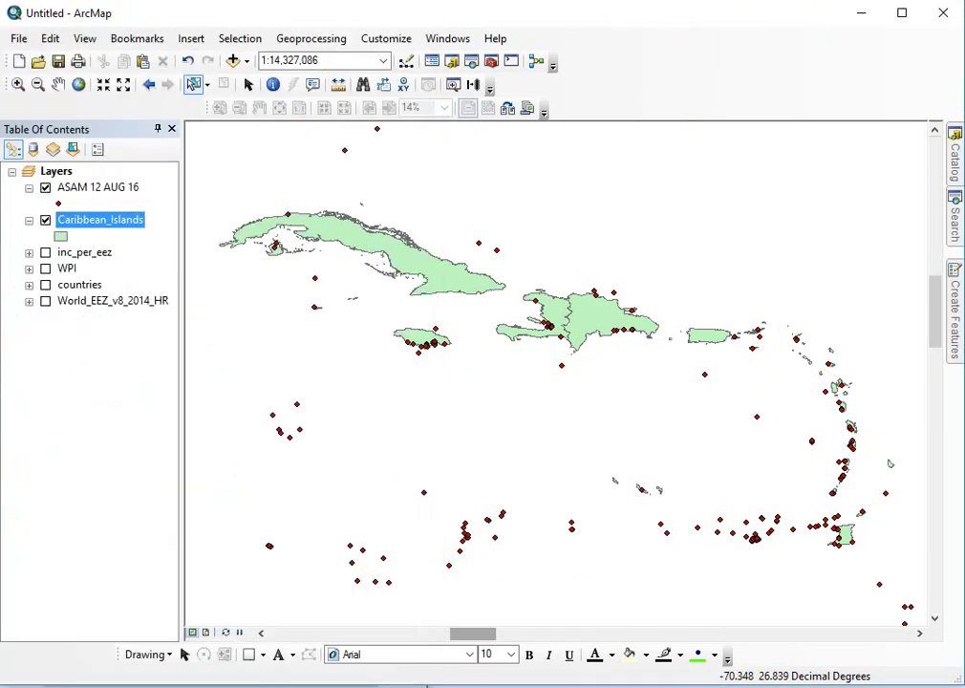
left_click(956, 239)
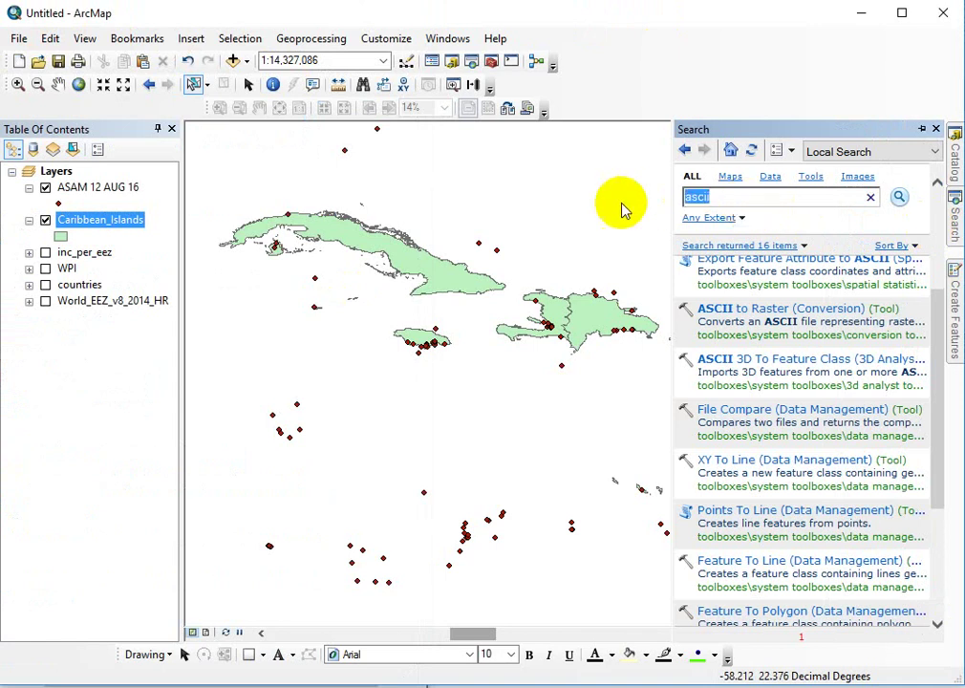
type("buffer")
key("Return")
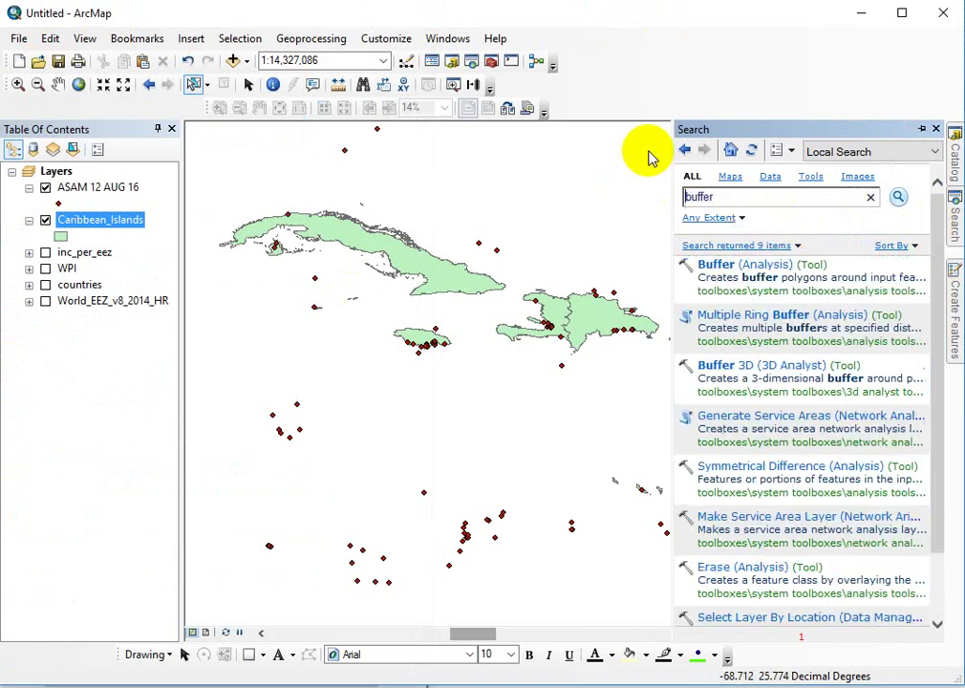
left_click(755, 261)
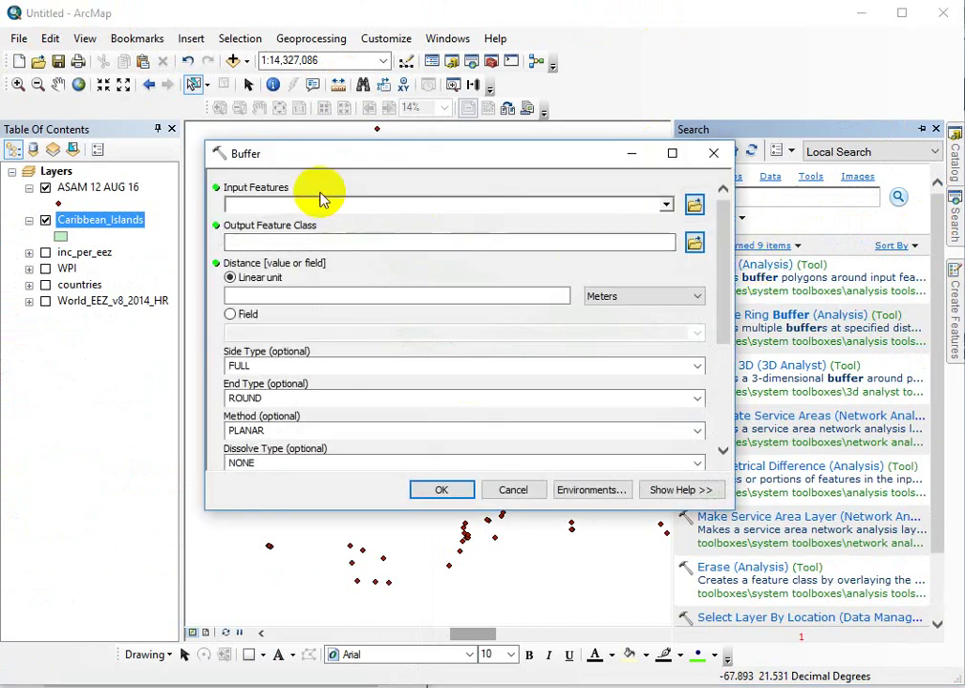
Set the Buffer input to Caribbean_Islands and name its output car_100_buf in the Data_Cleanup folder.
left_click(666, 205)
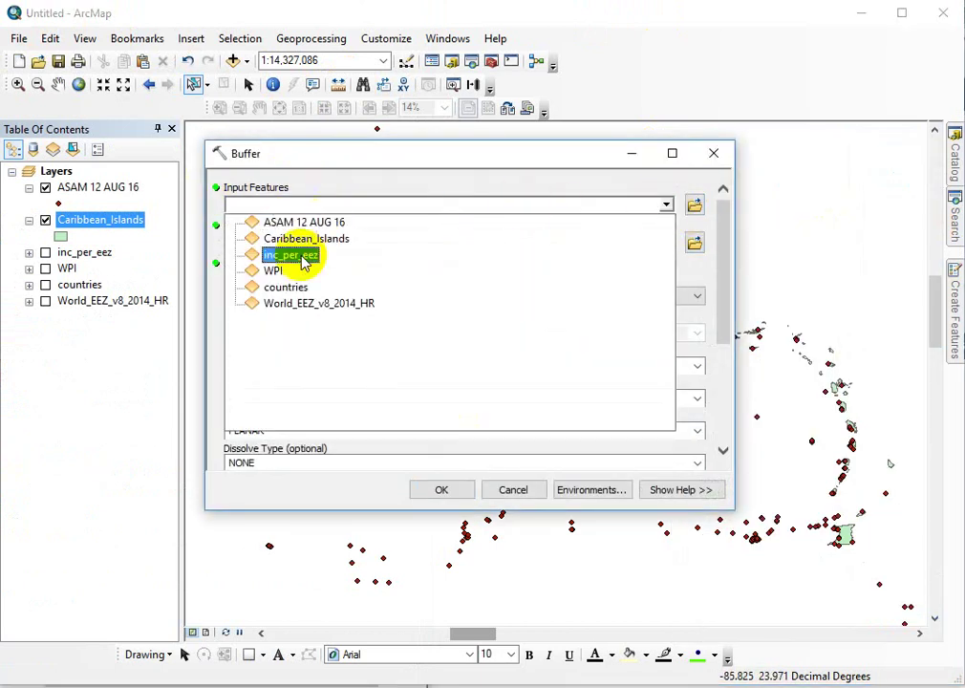
left_click(306, 239)
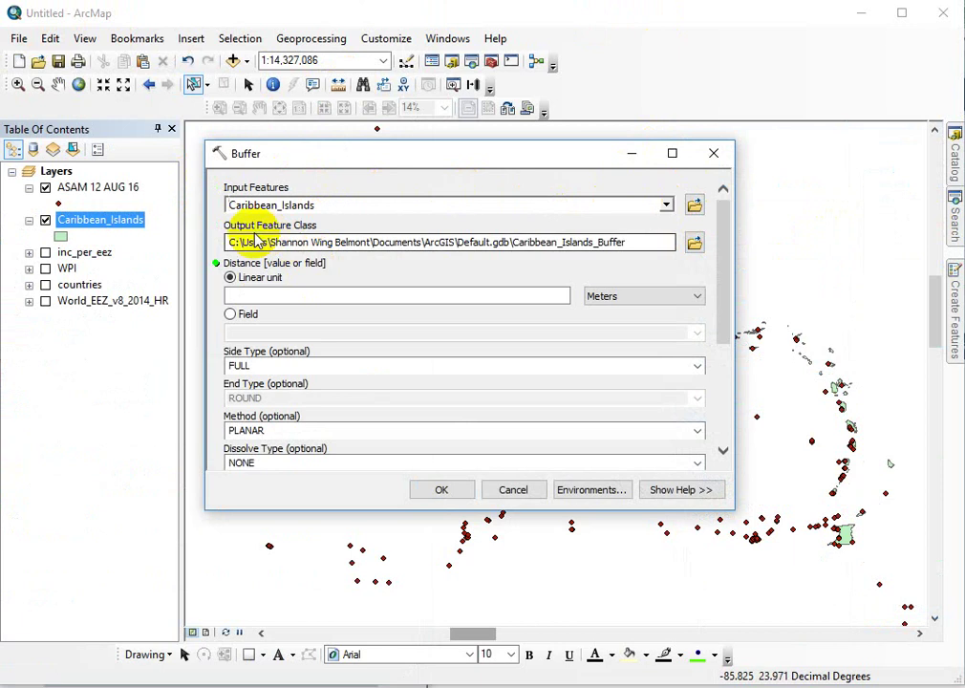
left_click(695, 243)
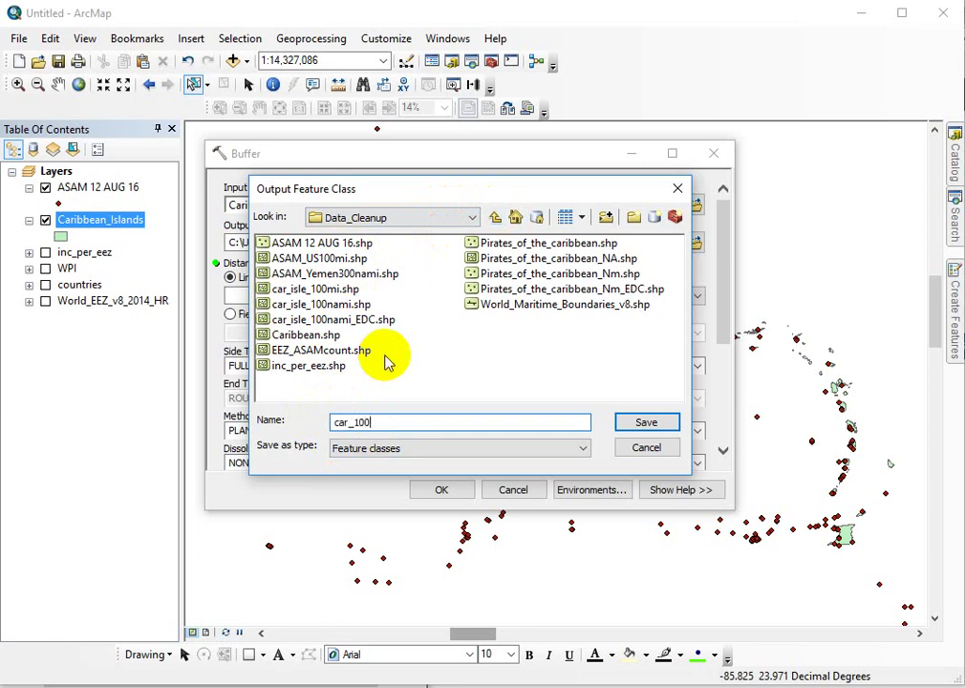
left_click(645, 422)
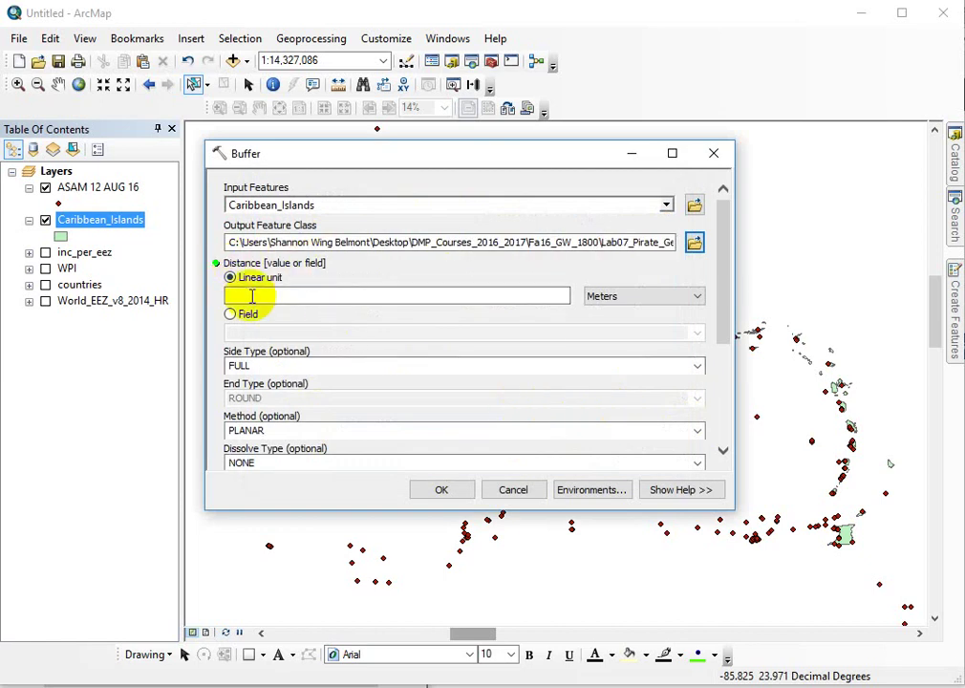
Set the buffer distance to 100 nautical miles and the dissolve type to ALL, and run the tool.
left_click(615, 302)
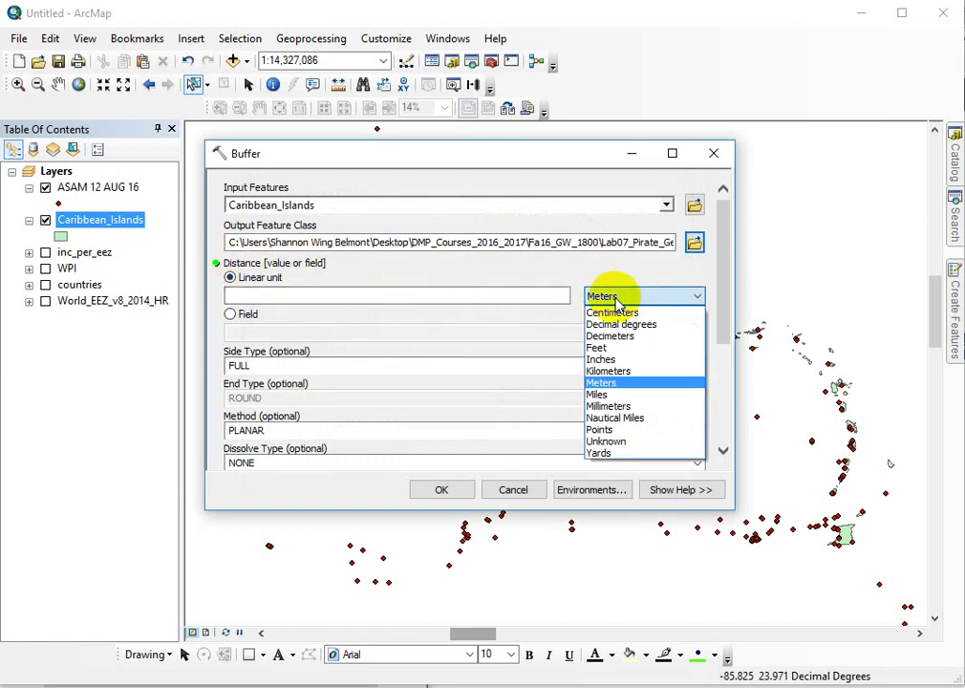
left_click(617, 418)
left_click(544, 301)
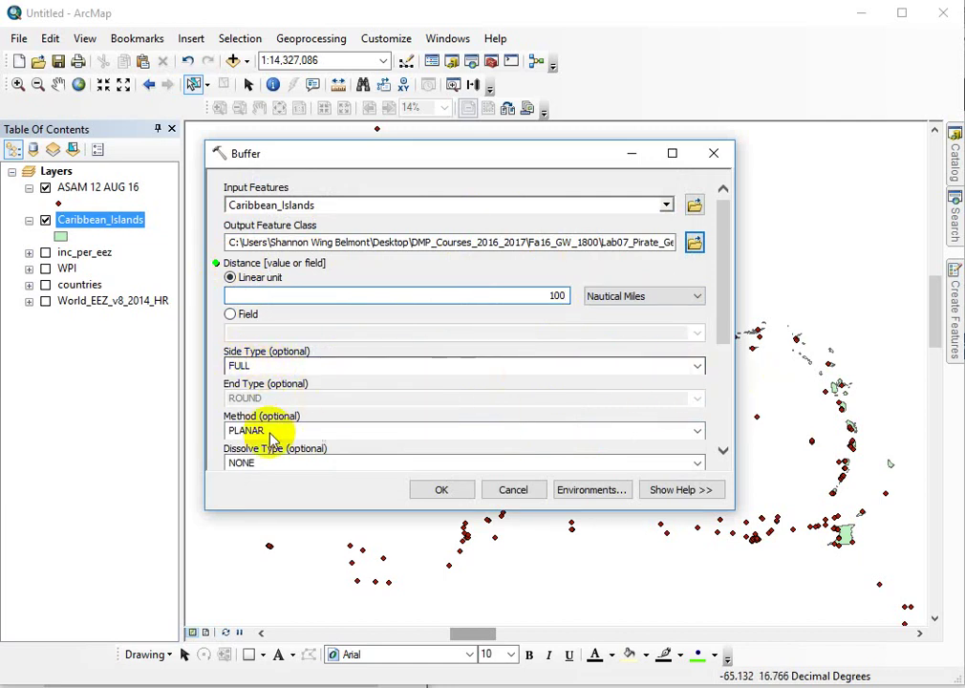
left_click(698, 462)
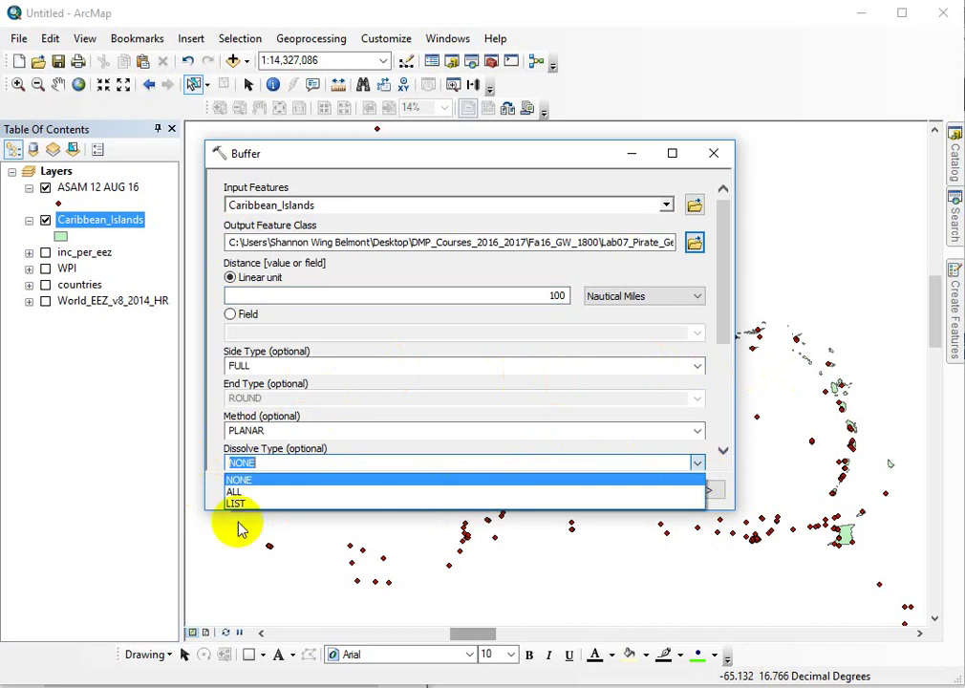
left_click(238, 494)
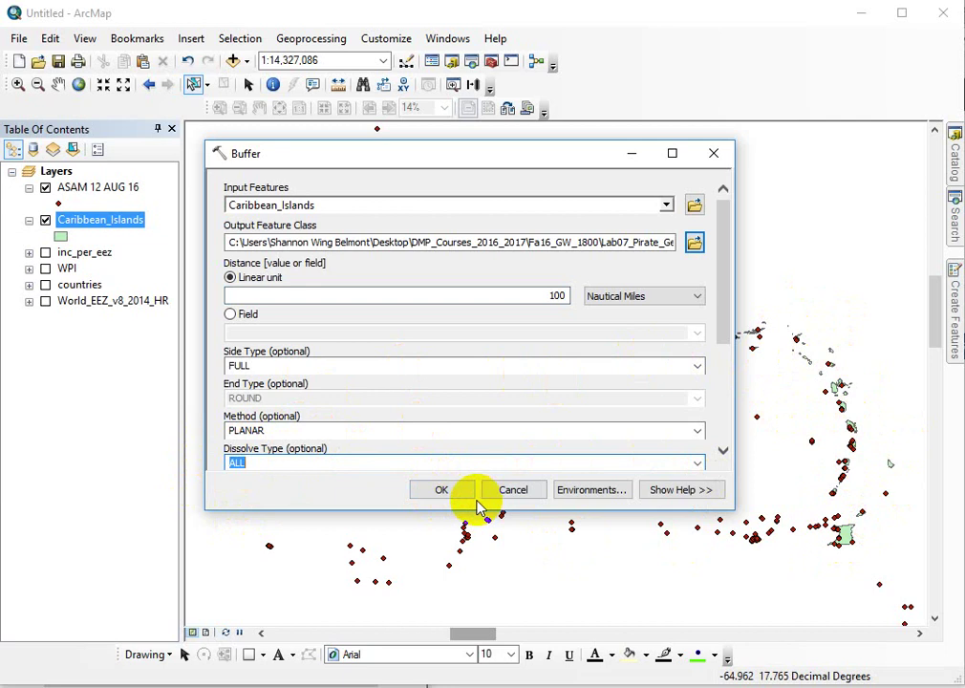
left_click_drag(728, 323, 715, 431)
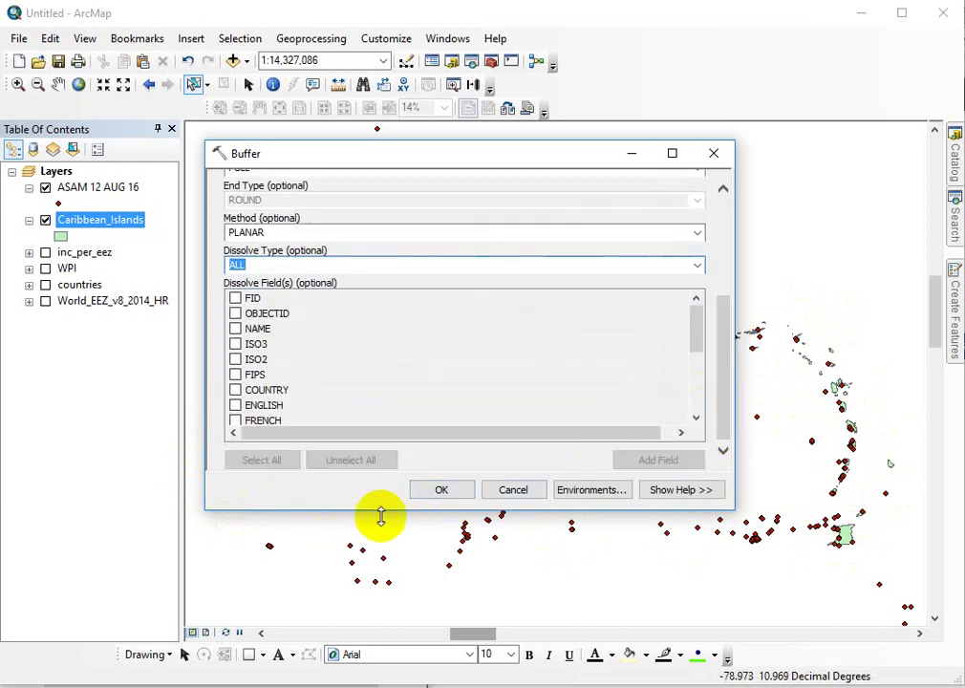
left_click(439, 491)
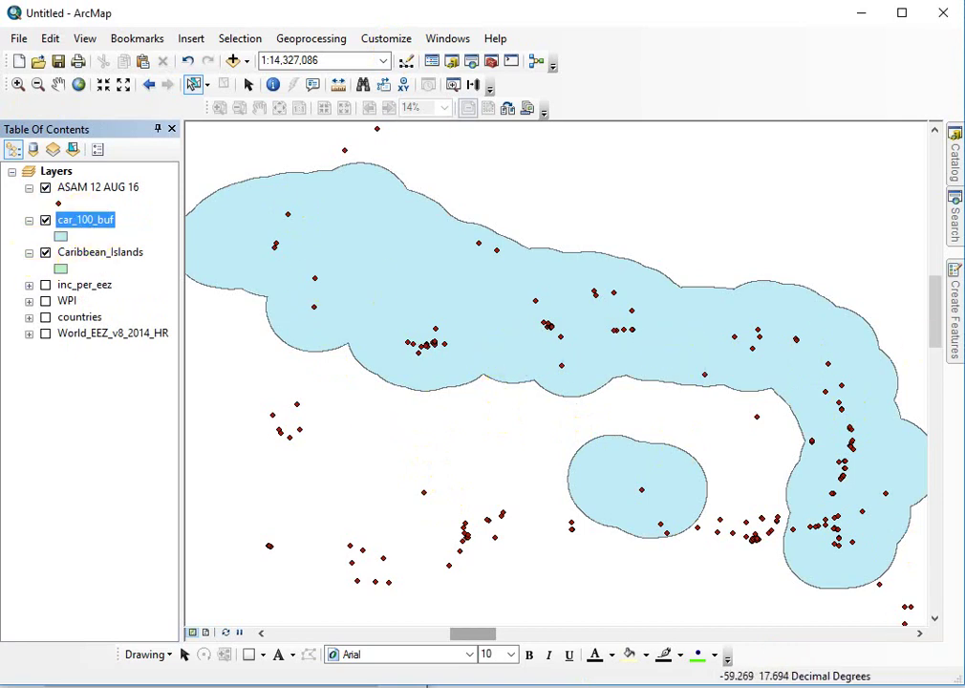
Search for "clip" and open the Clip (Analysis) tool.
left_click(955, 215)
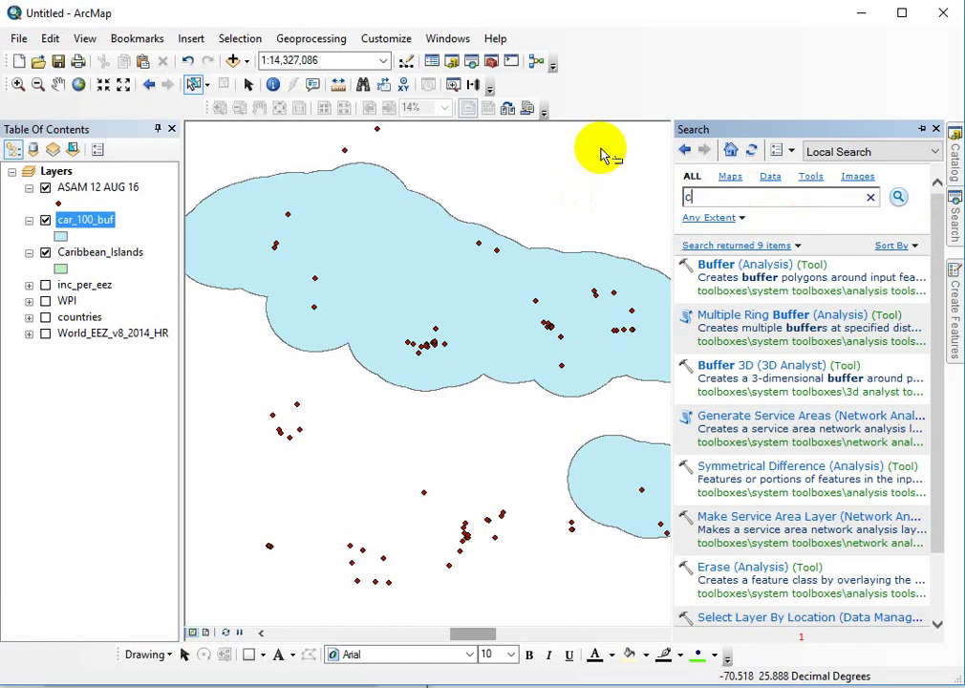
key("Return")
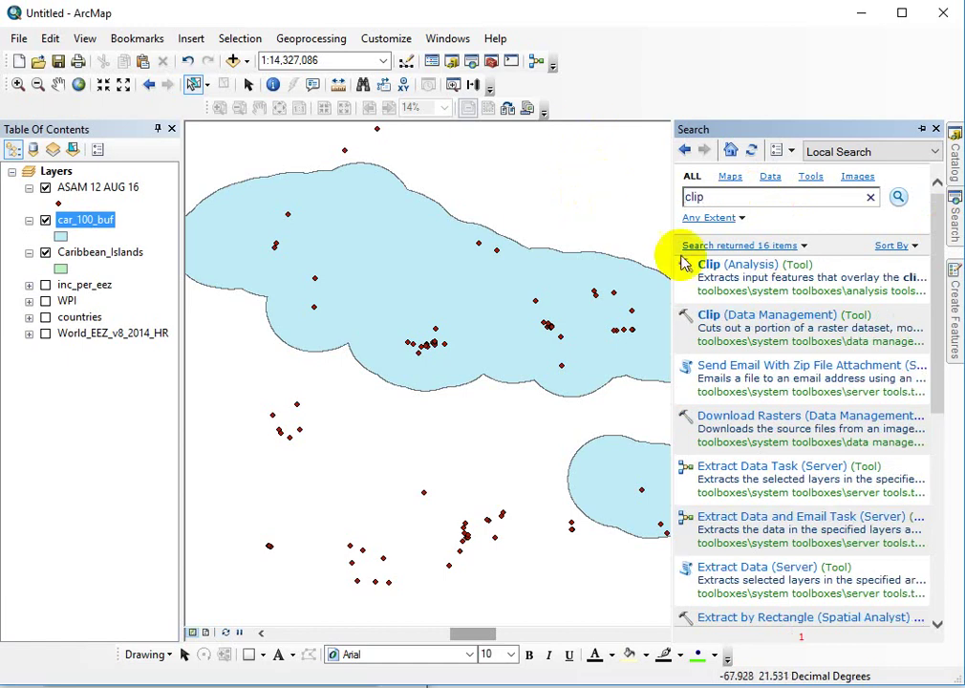
left_click(715, 264)
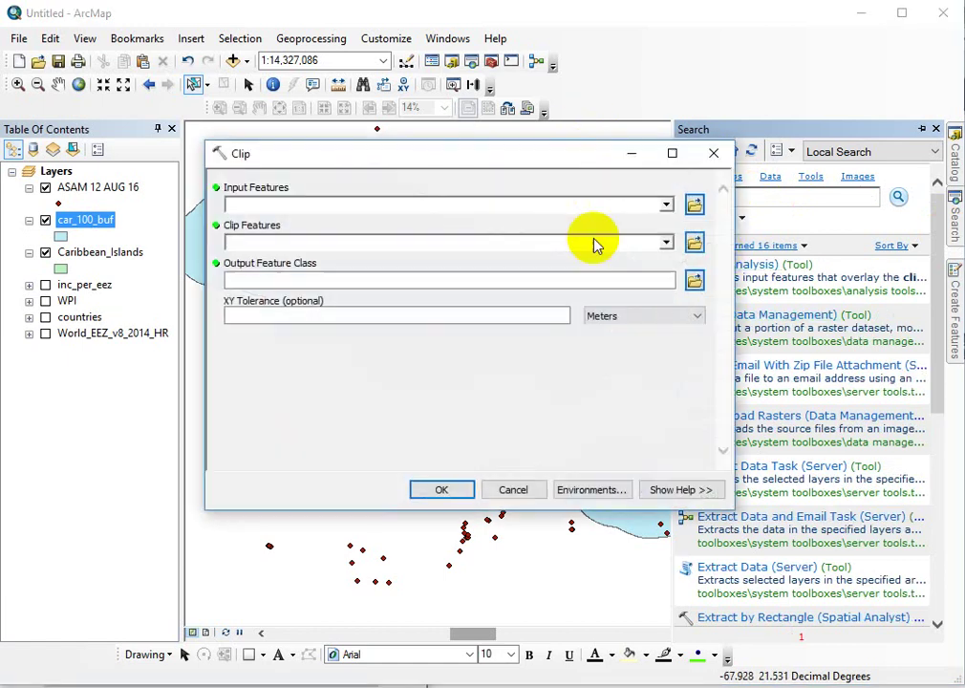
Show the Clip tool's help and review its description and the input, clip feature and output illustration.
left_click(681, 491)
left_click_drag(556, 158, 435, 116)
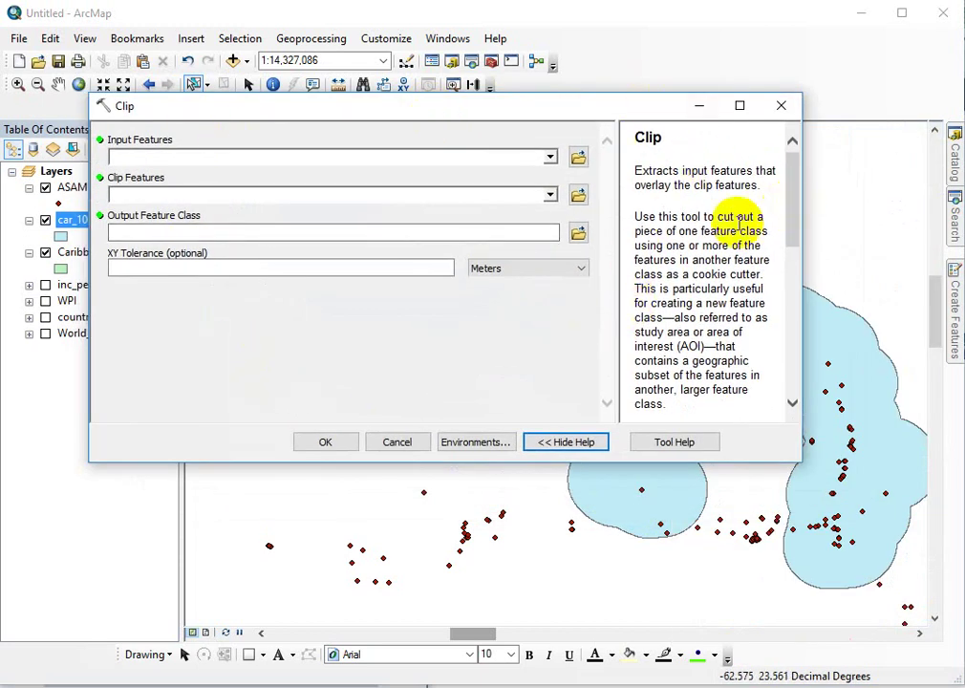
left_click_drag(617, 276, 559, 276)
left_click_drag(793, 206, 799, 285)
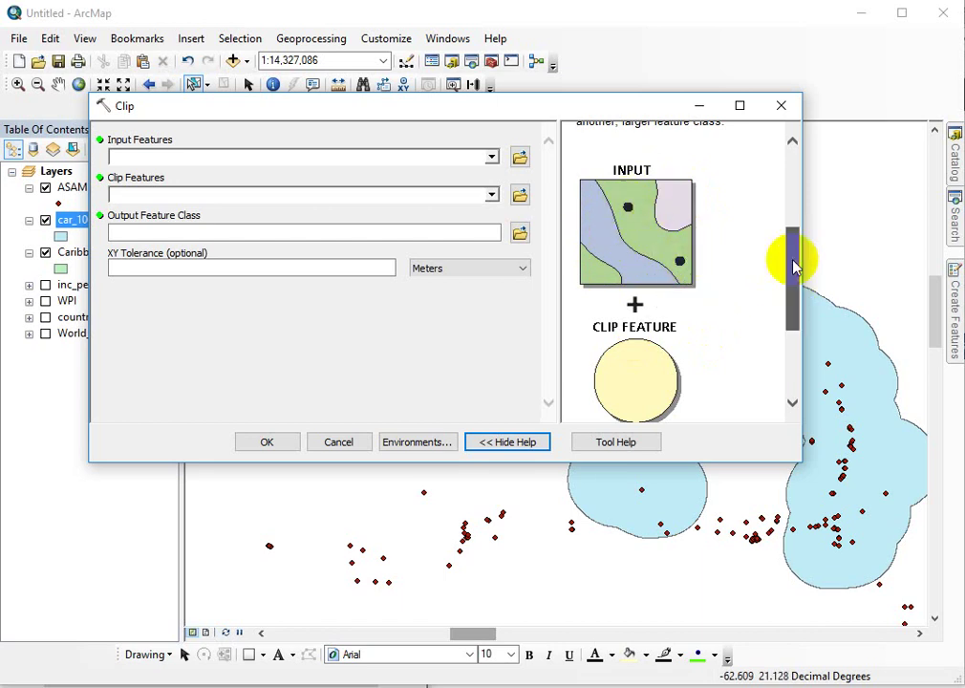
scroll(793, 262, "down", 1)
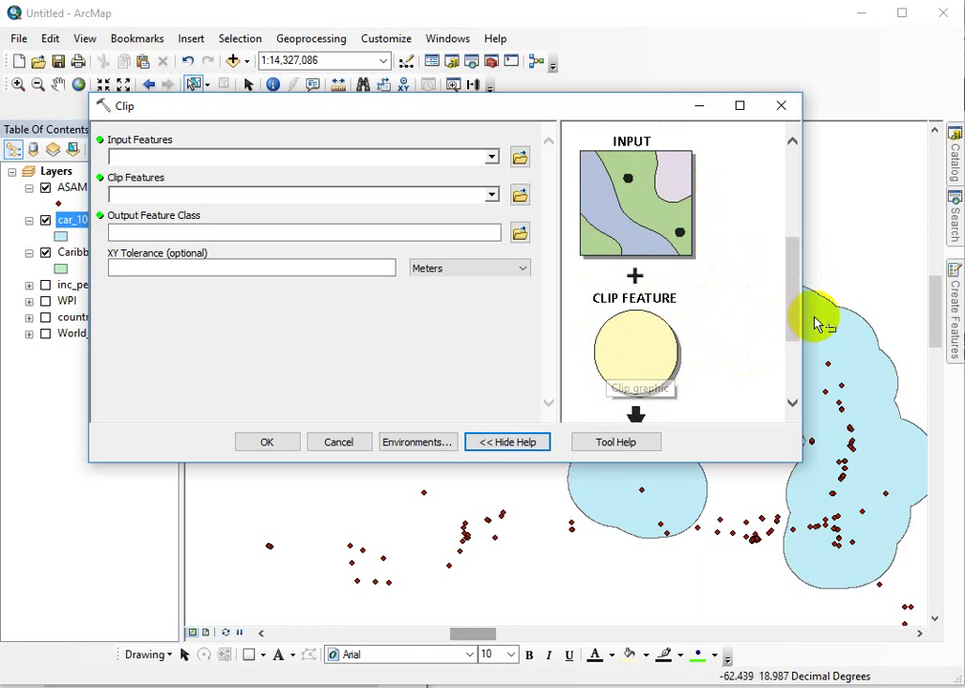
scroll(775, 392, "down", 4)
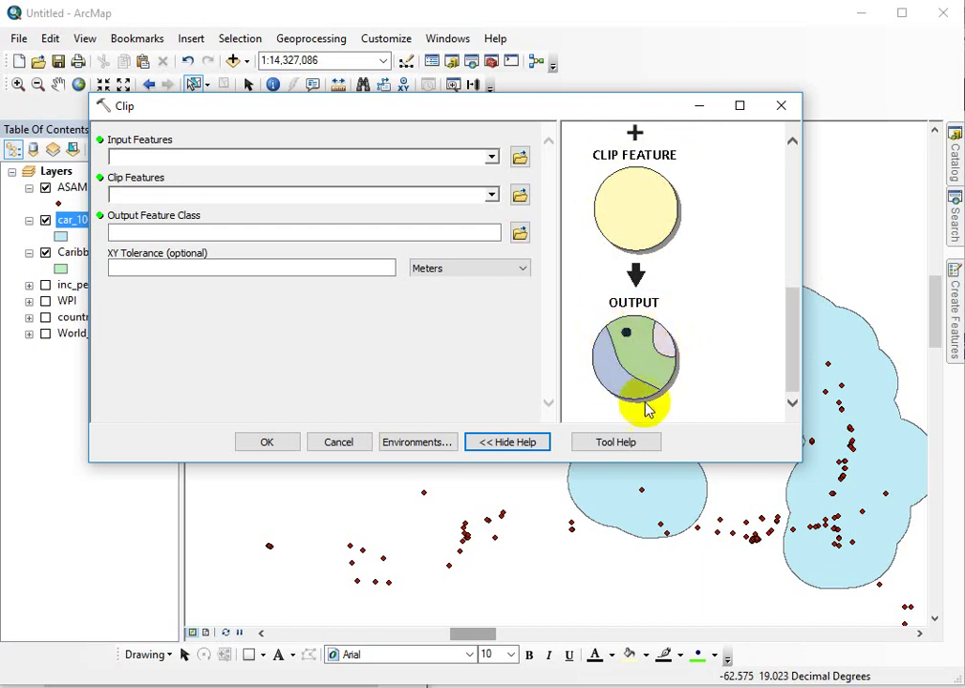
left_click_drag(791, 356, 807, 286)
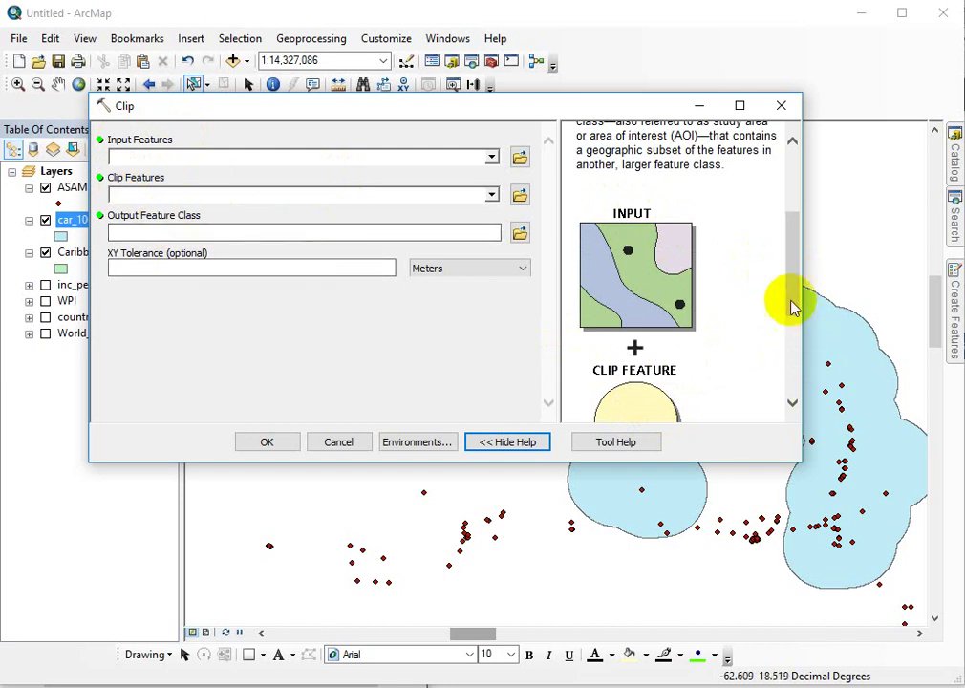
left_click_drag(791, 304, 797, 239)
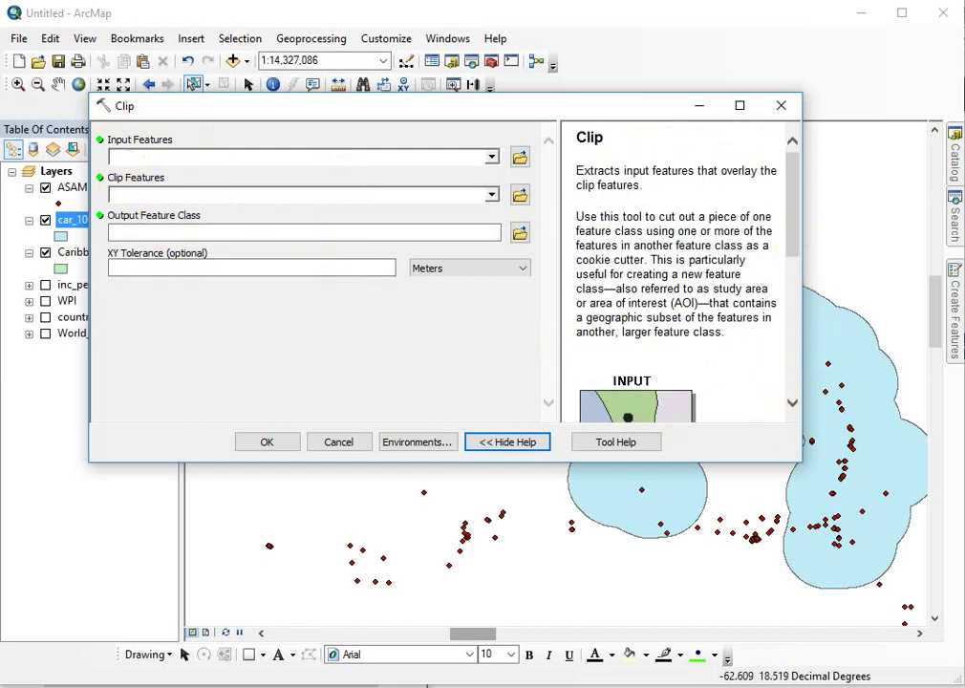
Set ASAM 12 AUG 16 as the Clip input features and car_100_buf as the clip features.
left_click(492, 157)
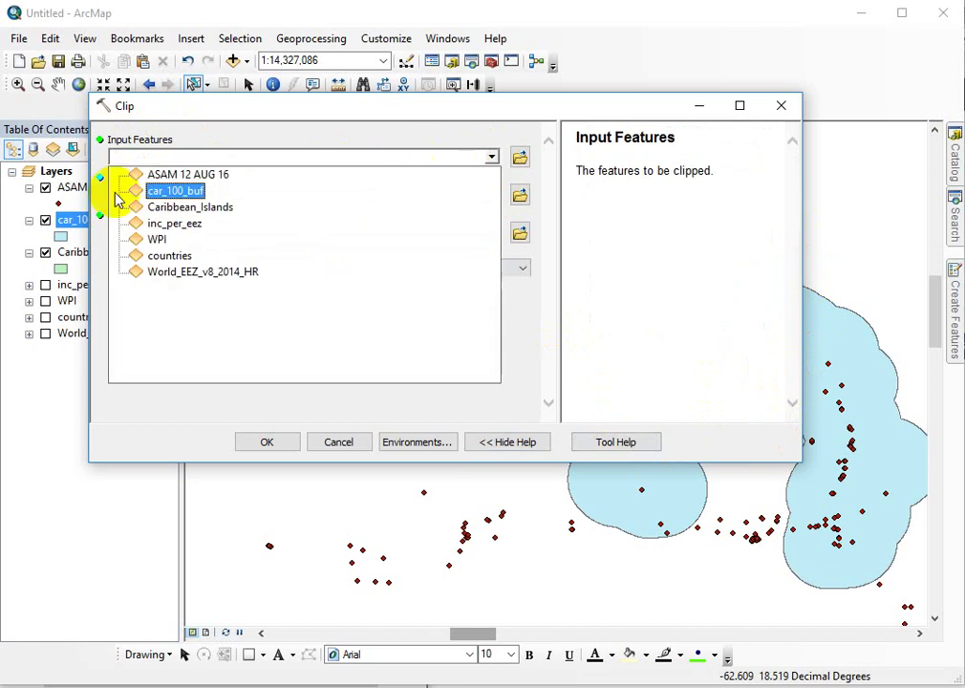
left_click(181, 174)
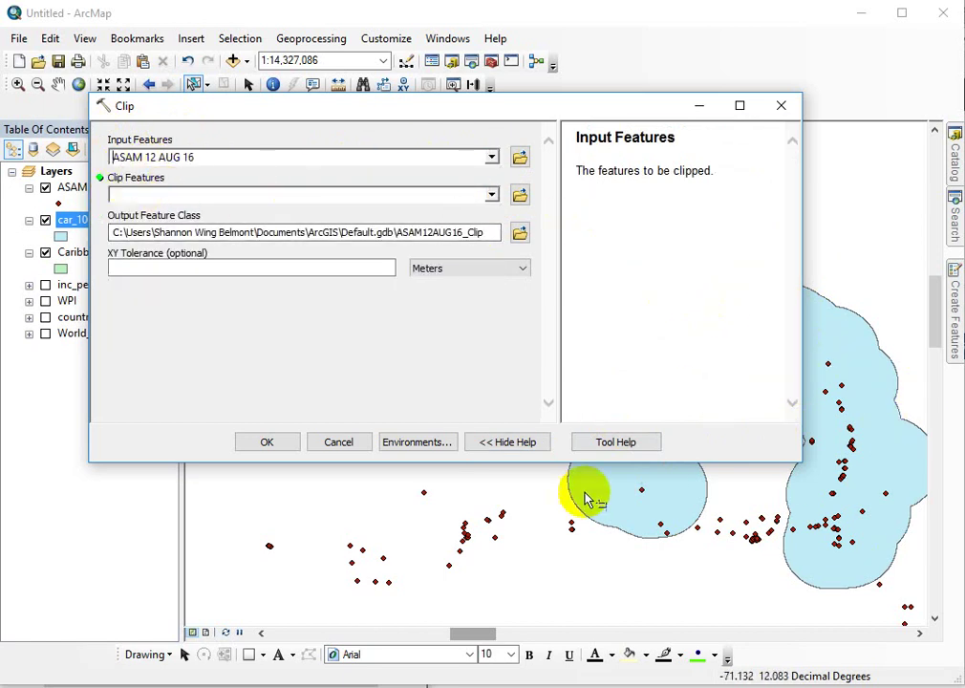
left_click(492, 195)
left_click(181, 231)
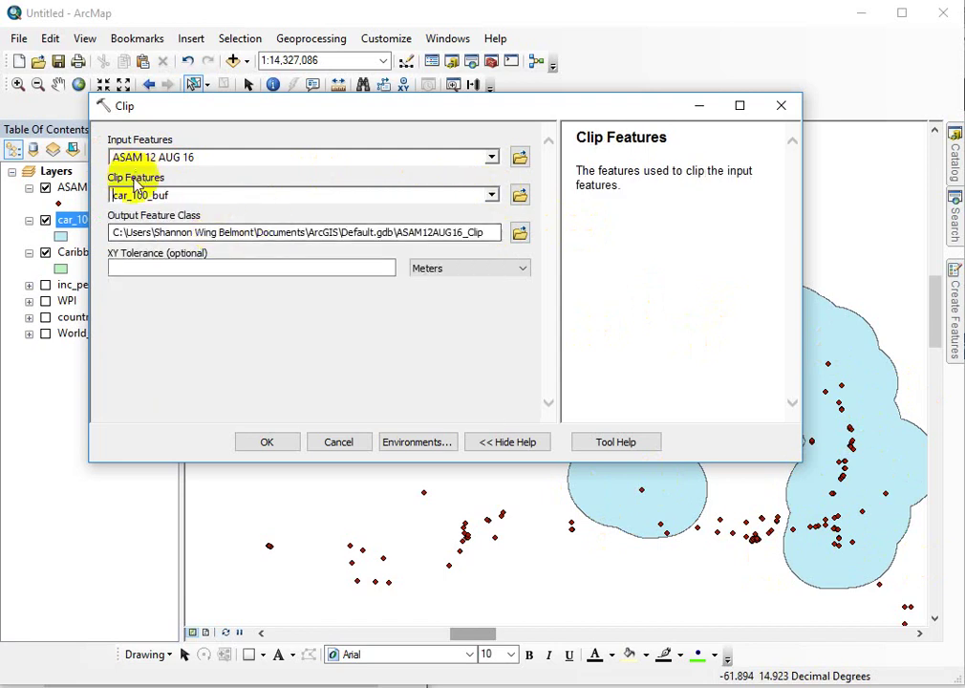
Name the Clip output asam_car_100 in the Data_Cleanup folder and run the tool.
left_click(520, 233)
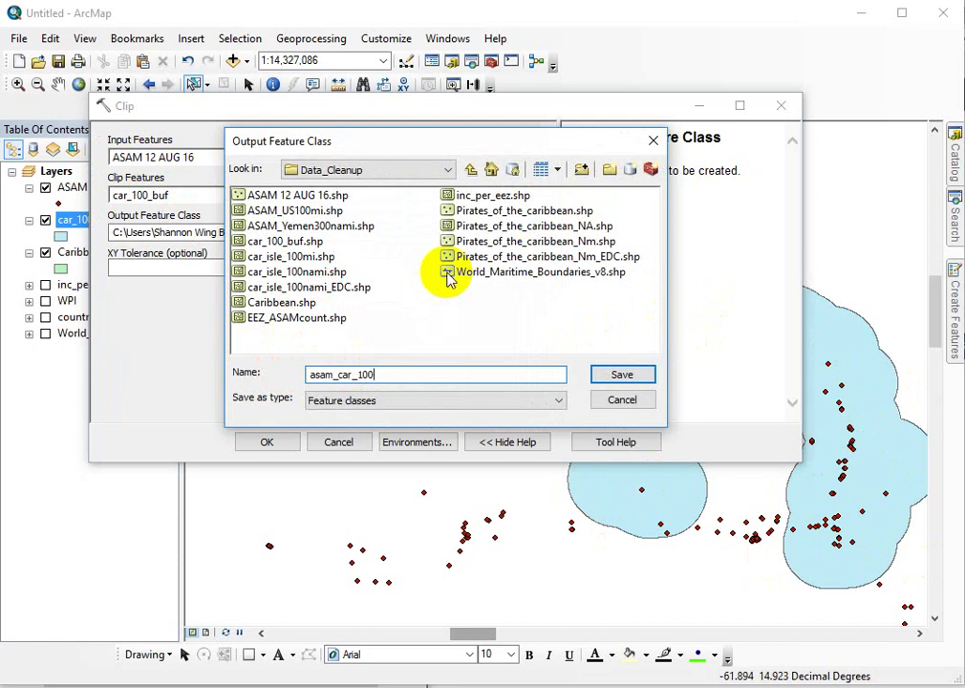
left_click(622, 374)
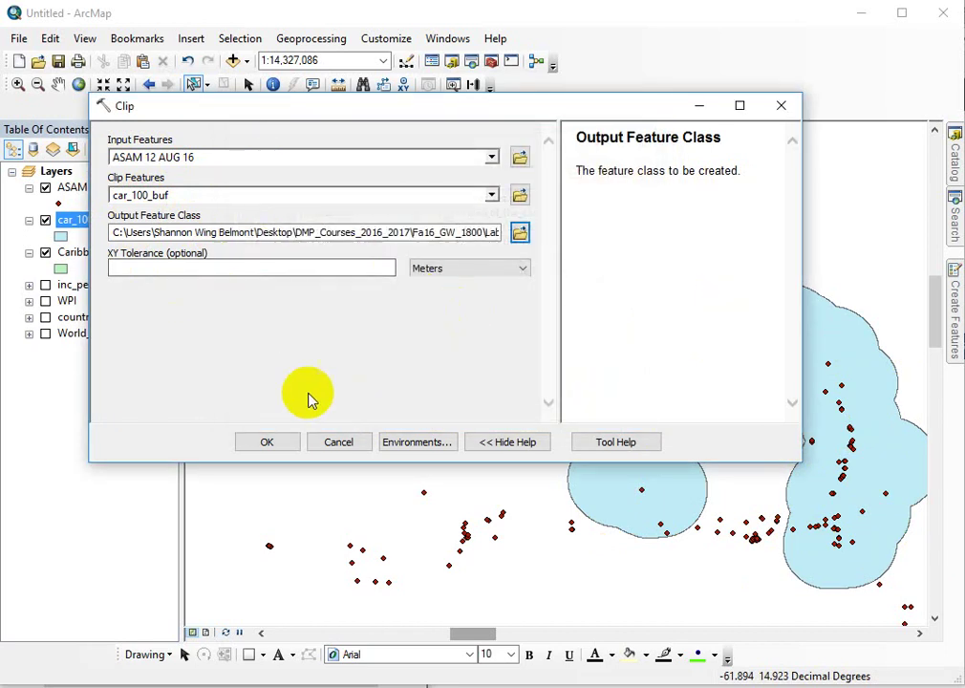
left_click(275, 442)
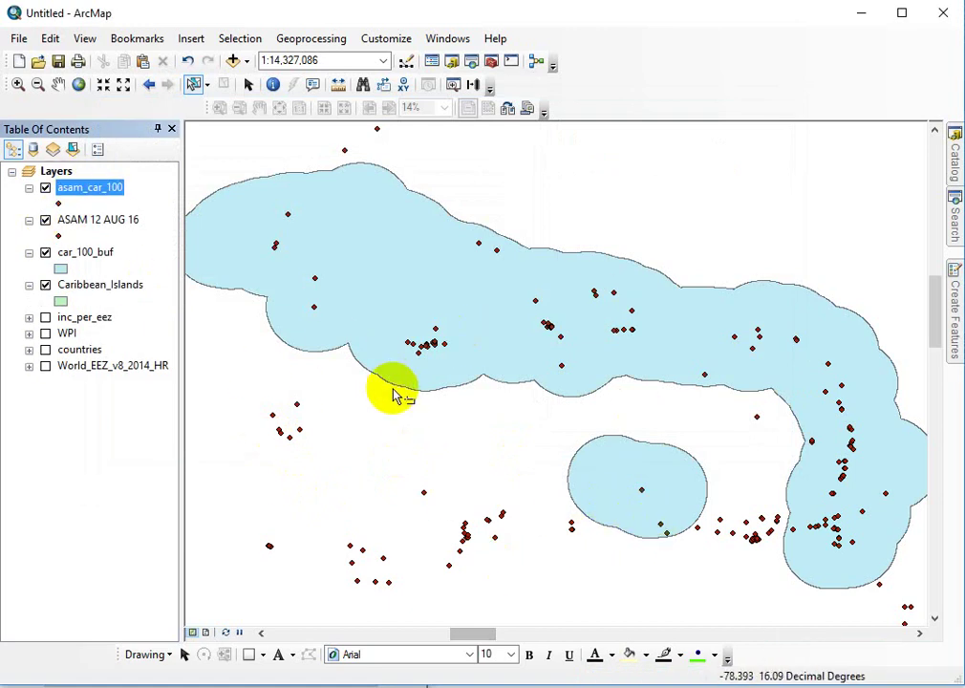
Turn off the ASAM 12 AUG 16 layer and inspect the clipped incident points within the Caribbean buffer.
left_click(45, 221)
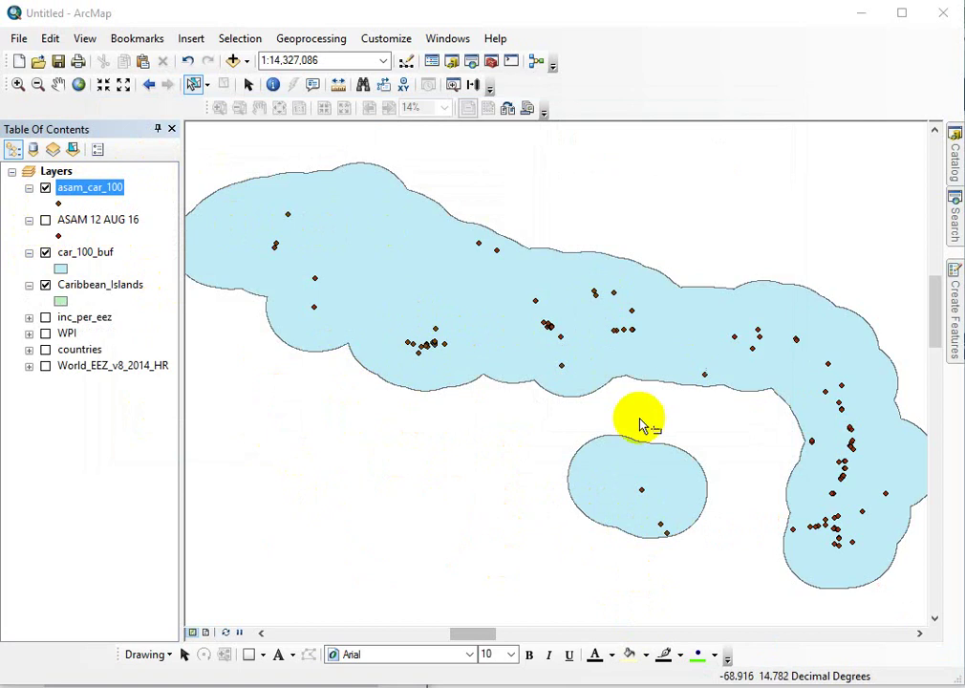
left_click(837, 470)
left_click(836, 543)
left_click(845, 564)
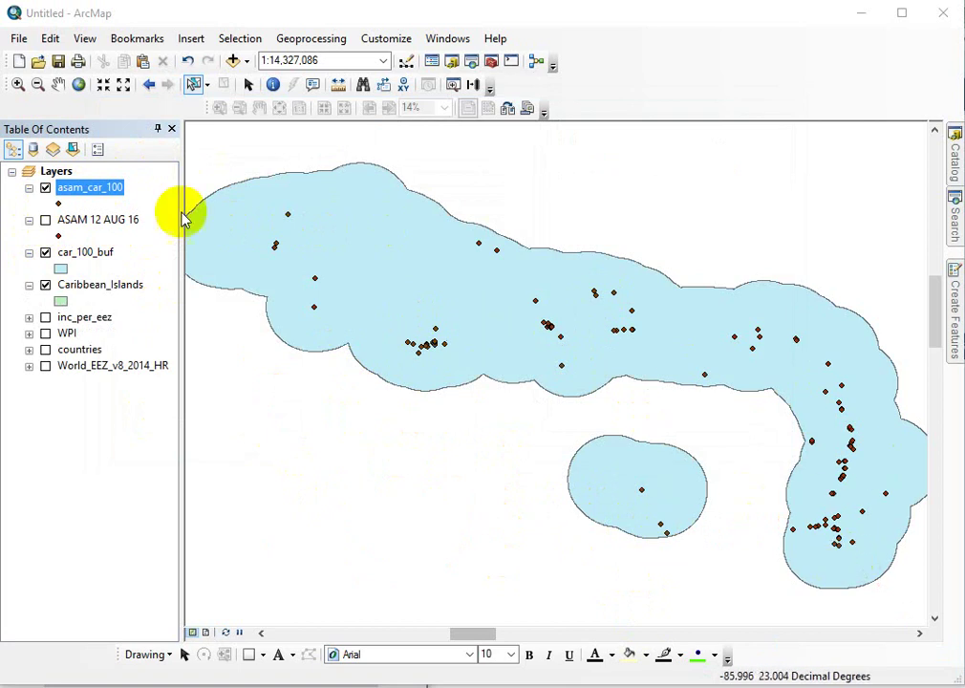